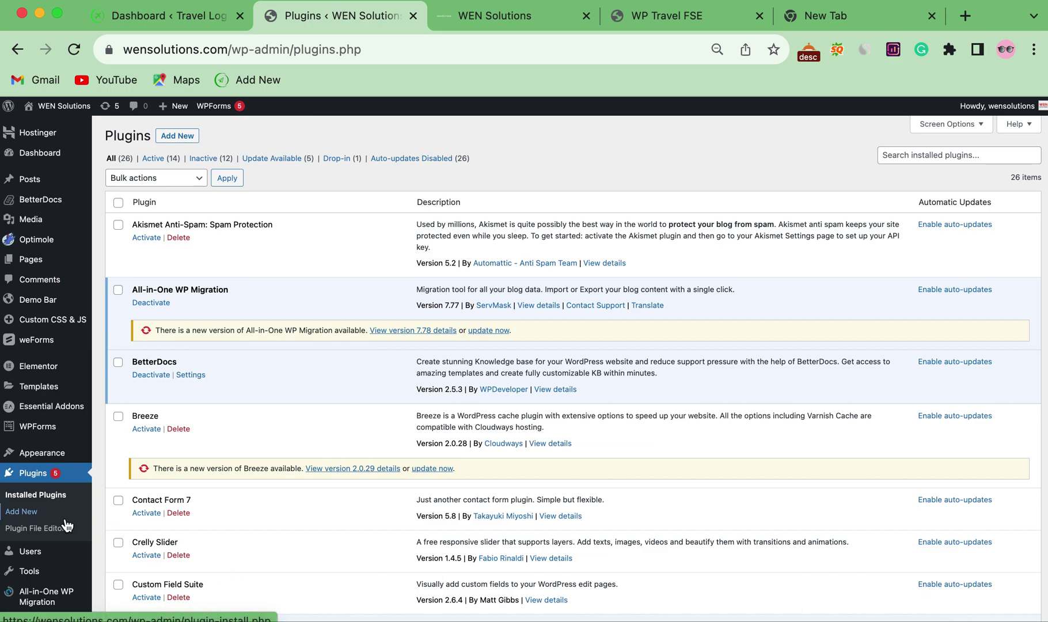
Search Add New Plugins for 'demo bar' and confirm Demo Bar shows as Active.
left_click(37, 515)
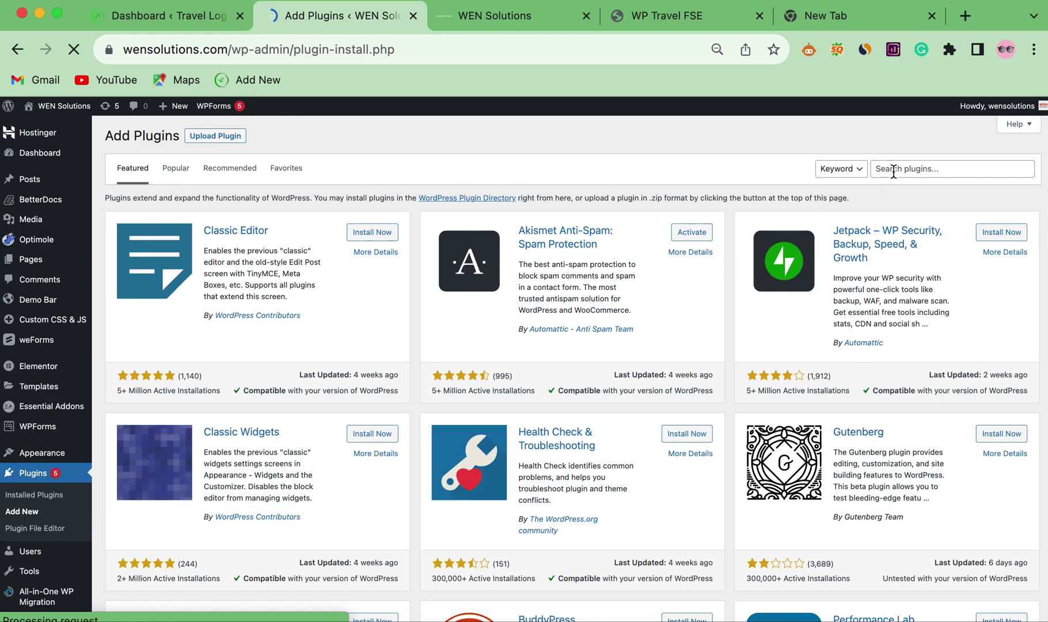
left_click(894, 171)
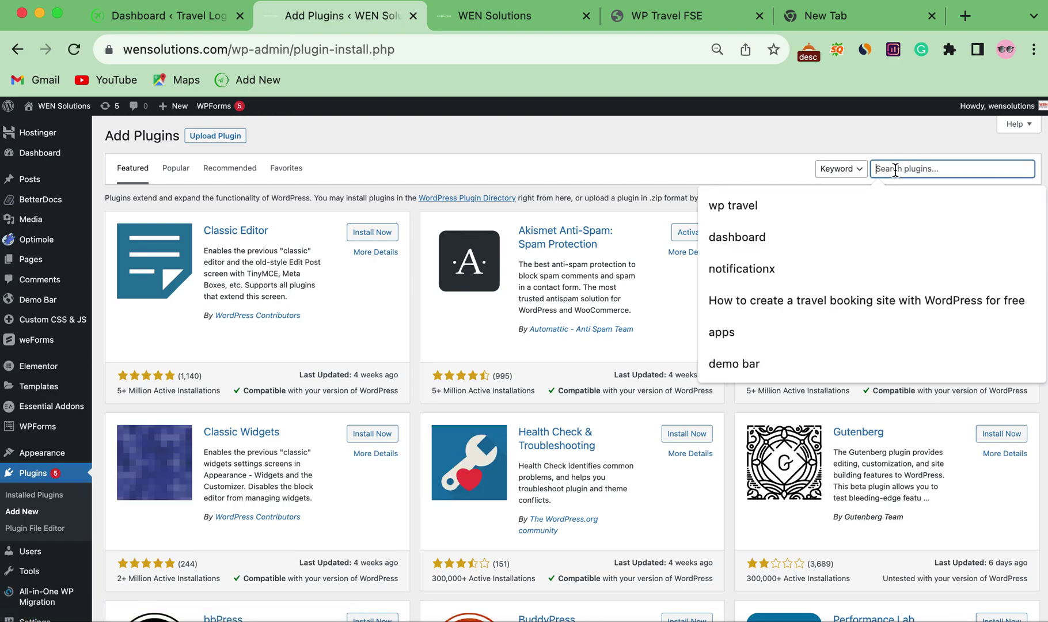
type("demo b")
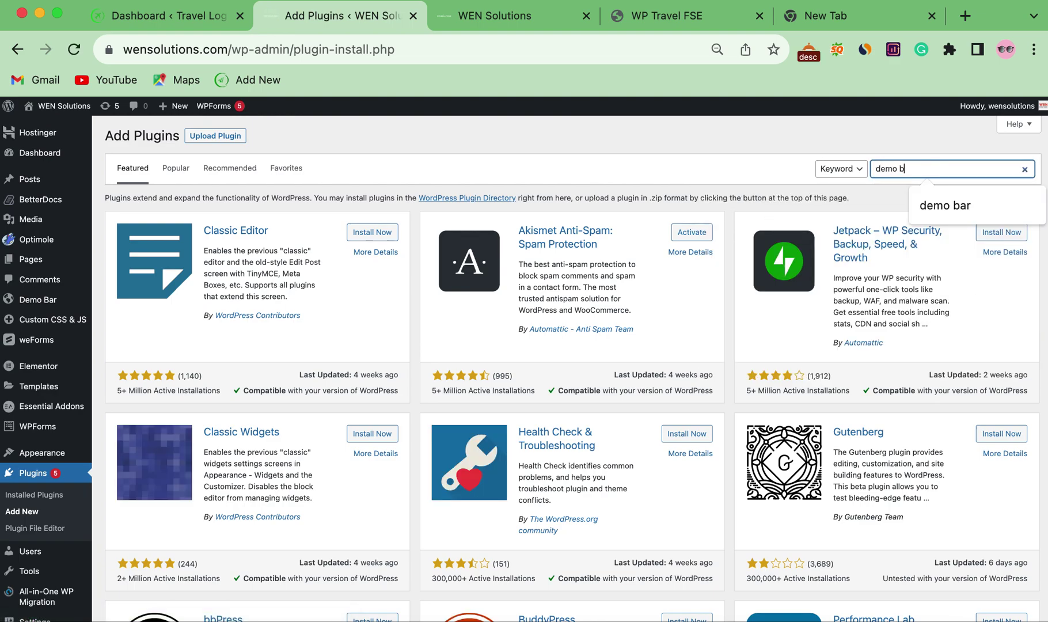
type("ar")
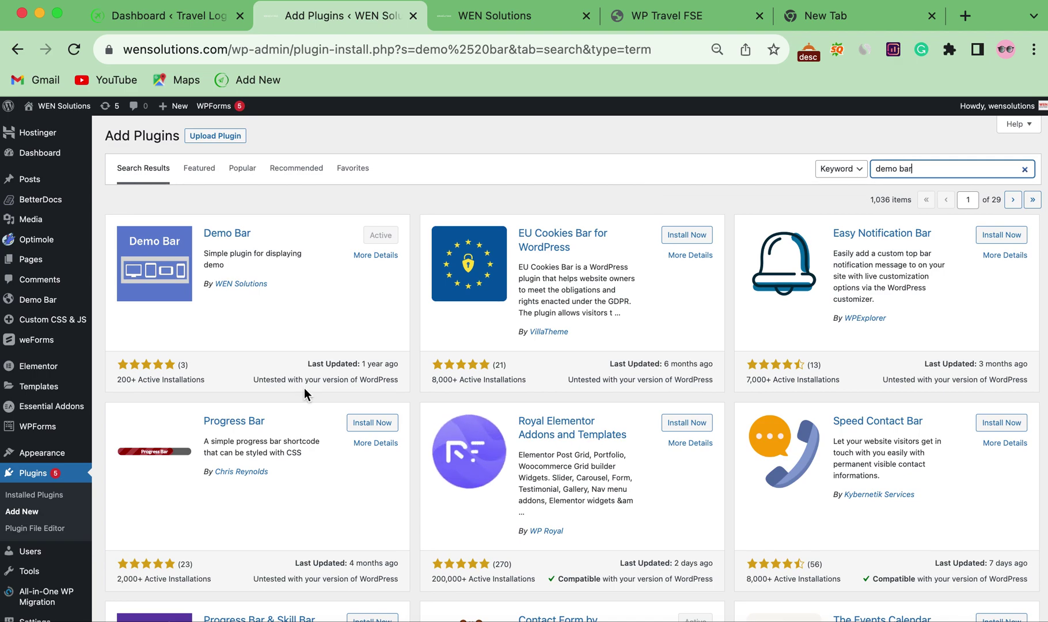
Go to Demo Bar > Sites and start a blank Add New Site entry.
left_click(58, 302)
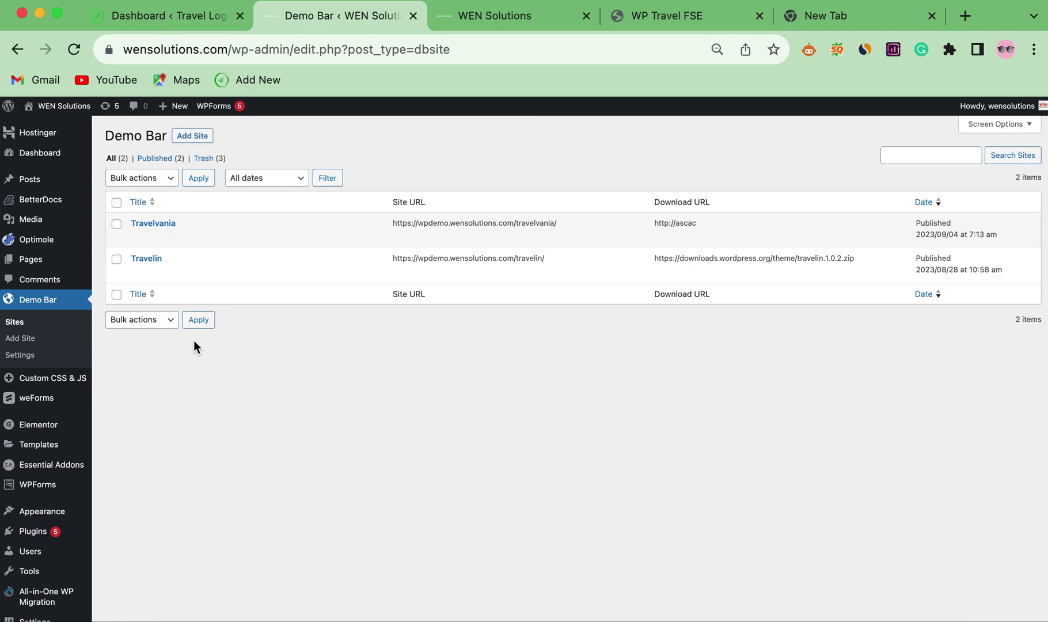
left_click(20, 341)
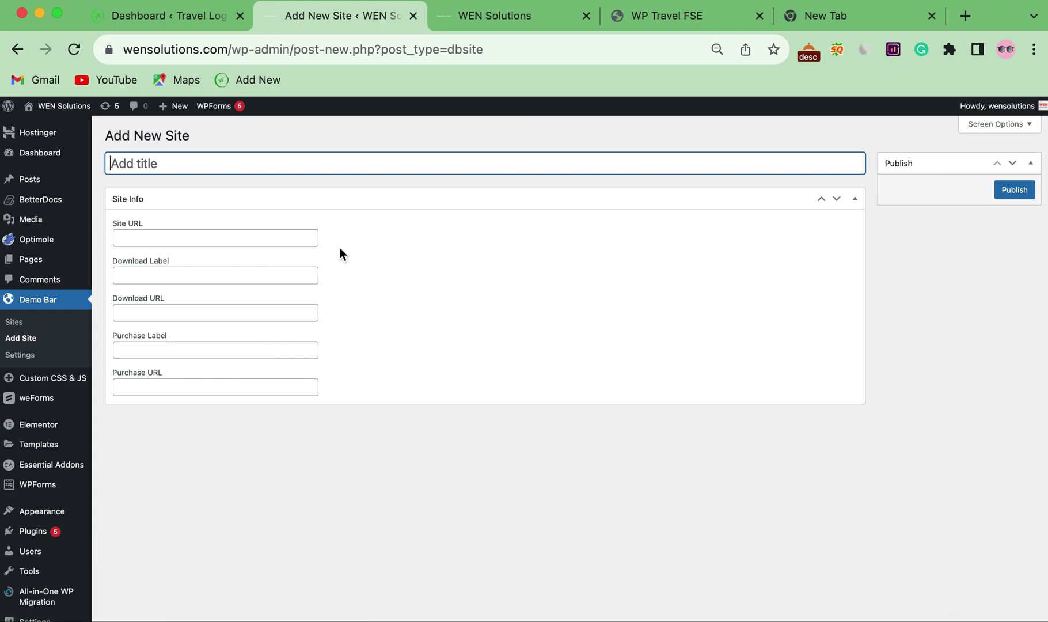
Review the WEN Solutions homepage and WP Travel FSE demo, then return to the Add New Site form.
left_click(518, 16)
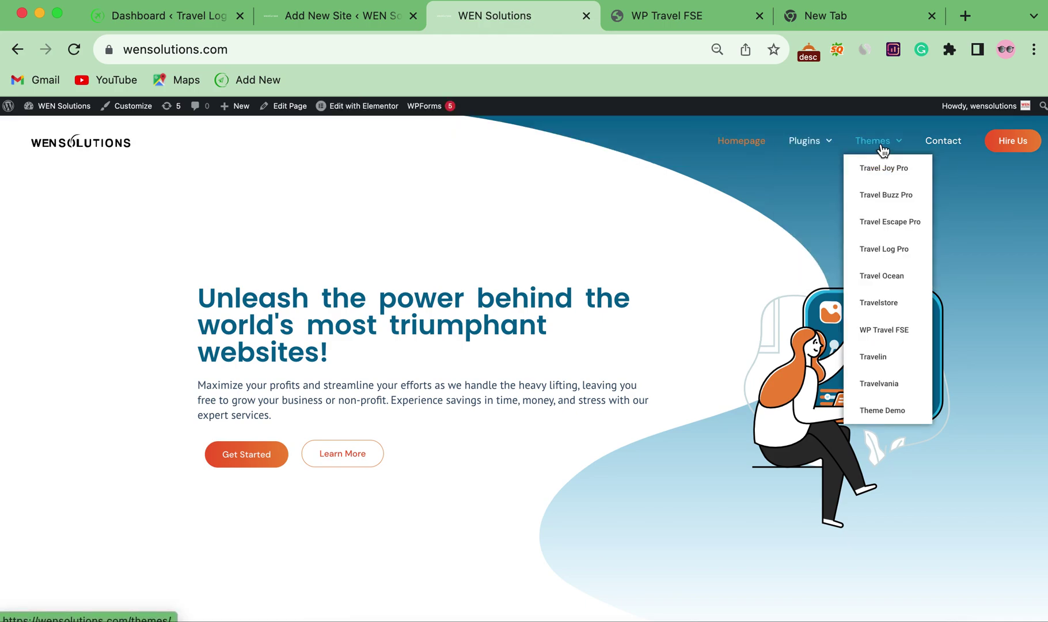
mouse_move(877, 141)
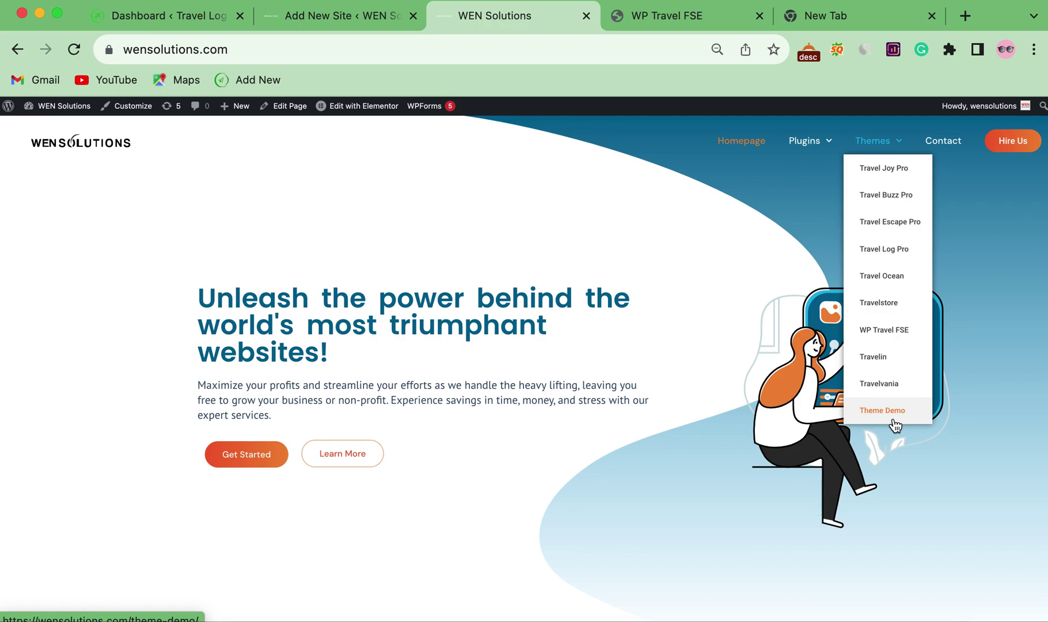
left_click(691, 24)
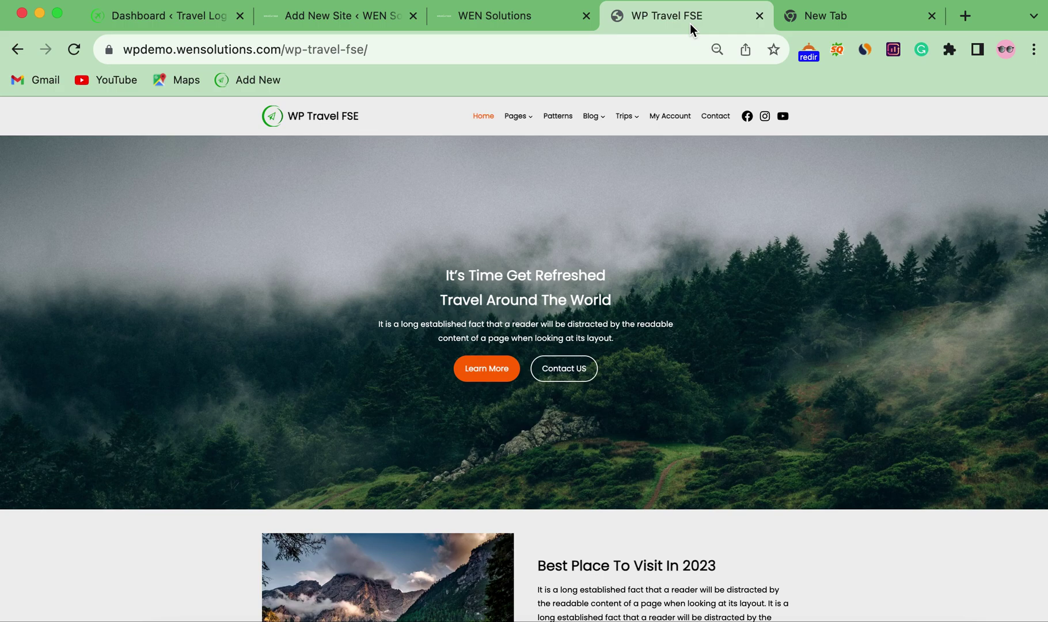
left_click(304, 14)
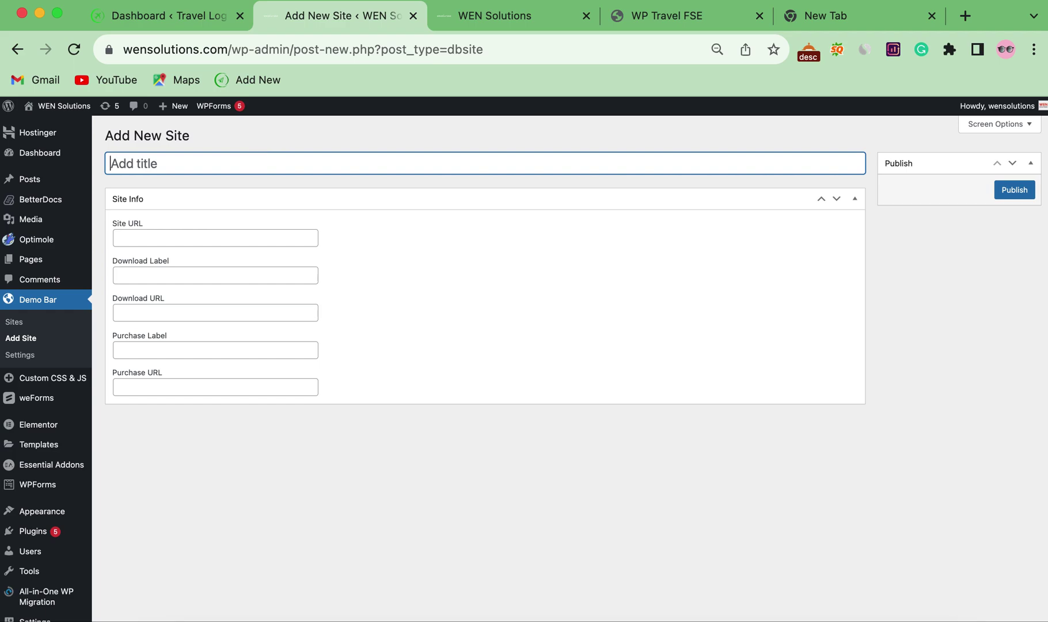
type("Y")
Correct the WP Travel FSE title and paste the demo site URL from the notes file into Site URL.
key("BackSpace")
type("WP T")
type("R")
key("BackSpace")
type("ravel ")
type("fse")
key("BackSpace")
key("BackSpace")
key("BackSpace")
type("FSE")
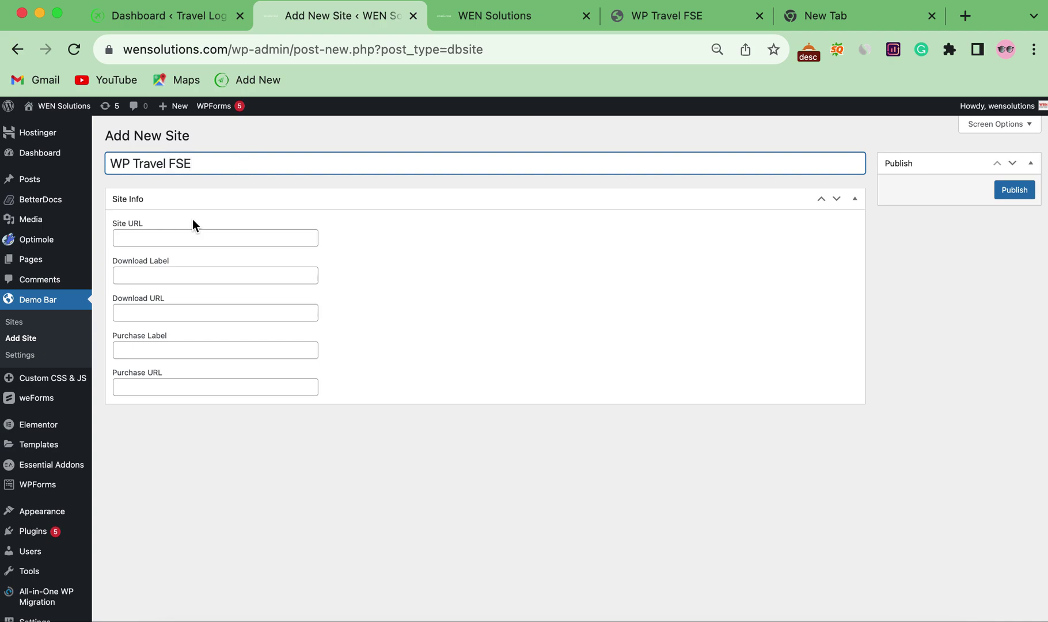
left_click(202, 239)
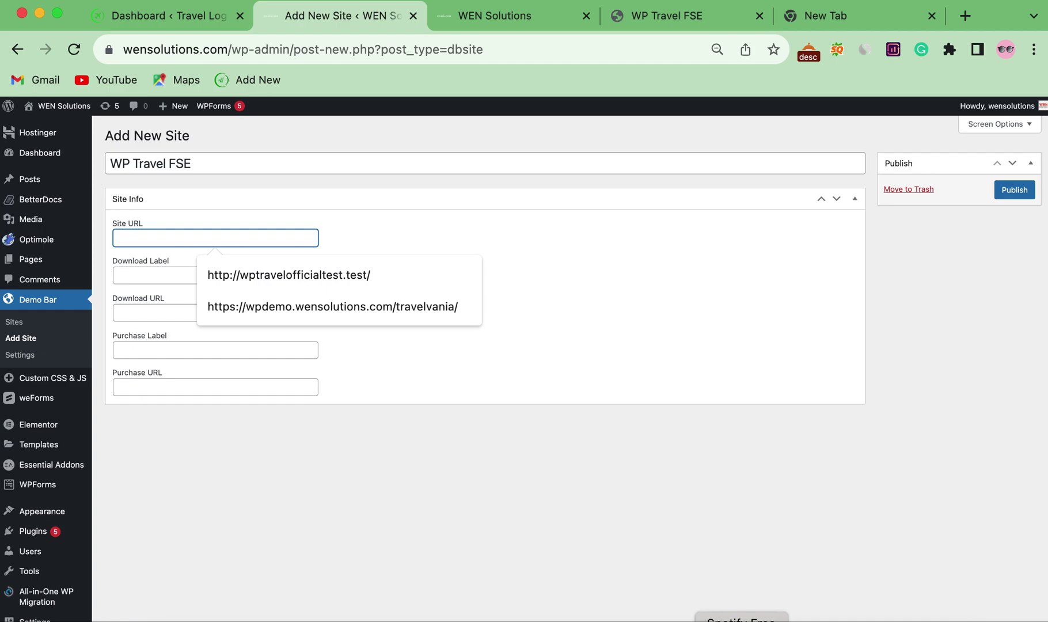
left_click(679, 619)
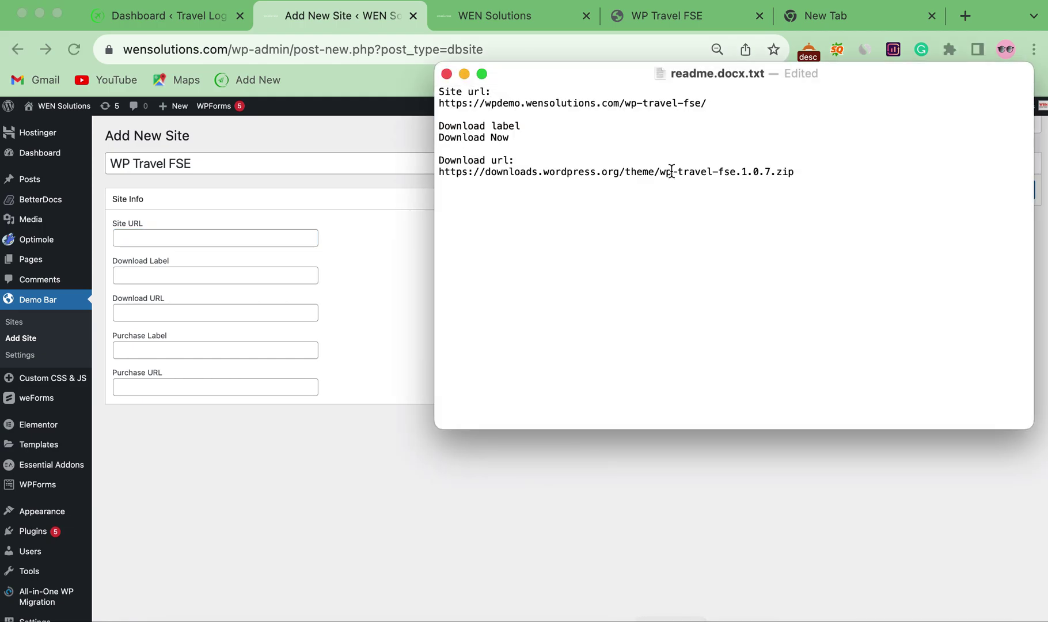
mouse_move(635, 112)
left_mouse_down()
mouse_move(570, 124)
mouse_move(440, 103)
left_mouse_up()
key("ctrl+c")
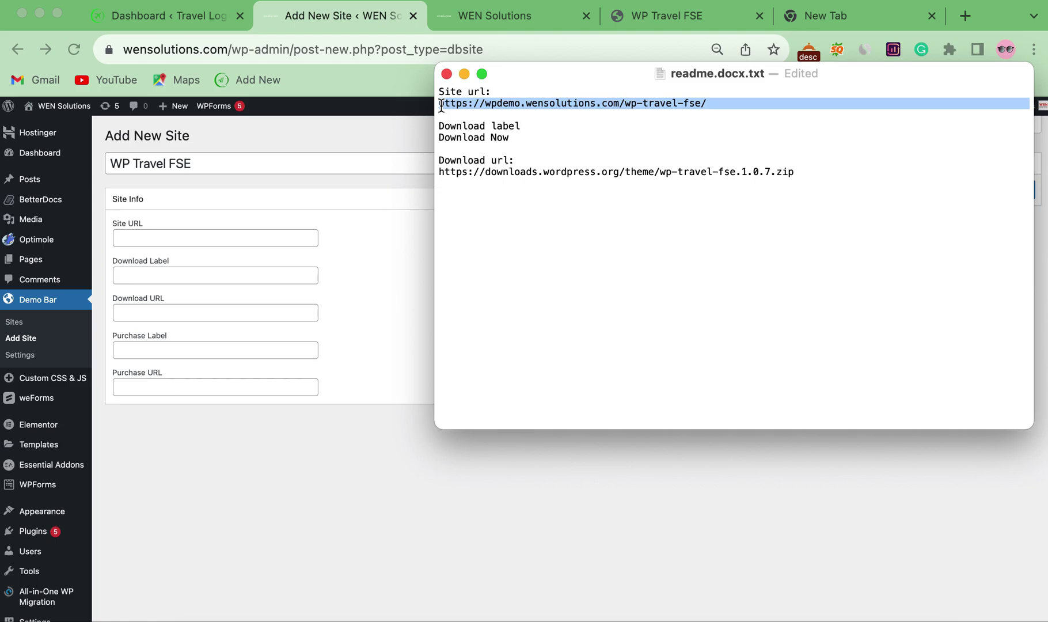
left_click(256, 235)
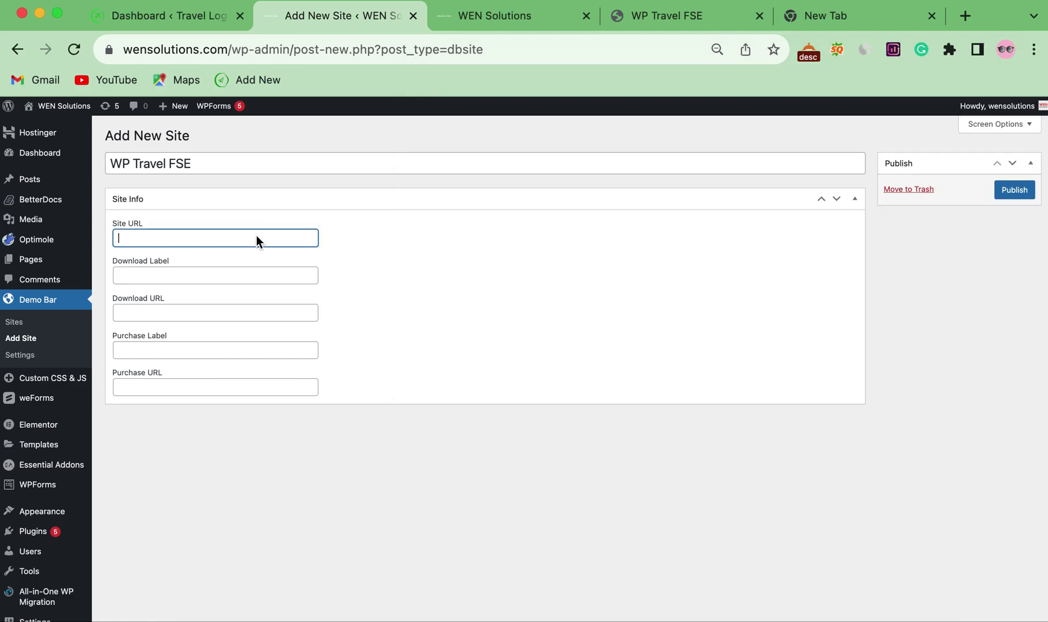
key("ctrl+v")
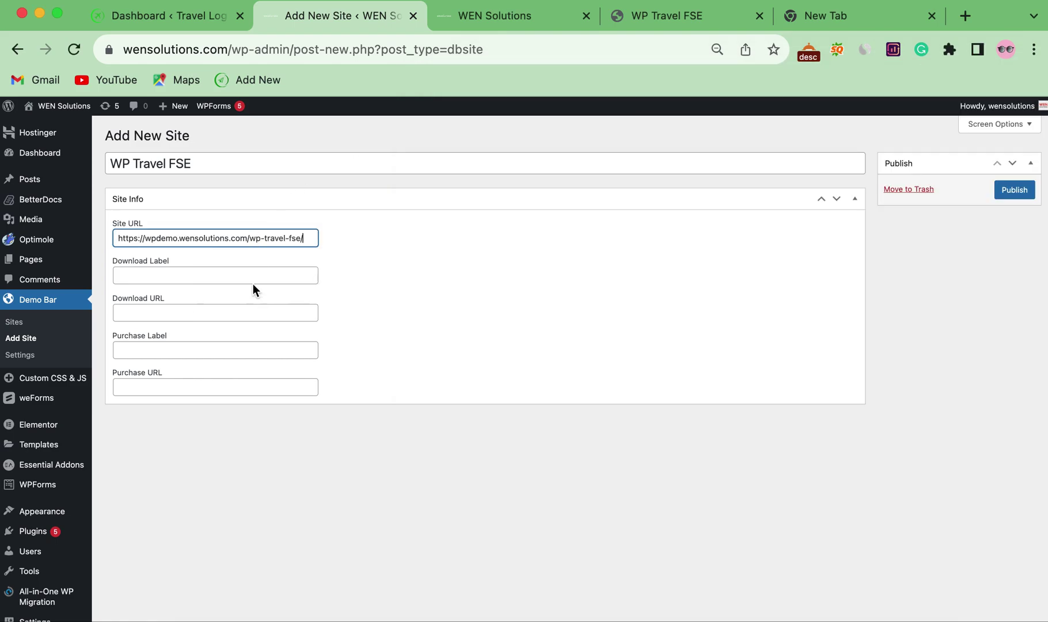
Set the download label to Download Now and paste the wp-travel-fse.1.0.7.zip link as Download URL.
left_click(252, 283)
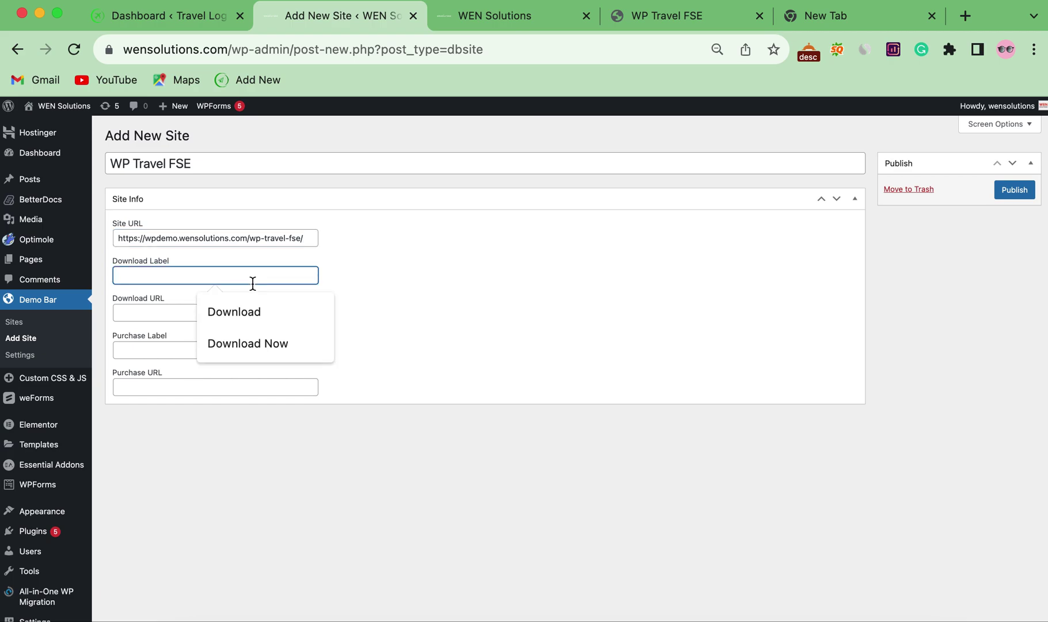
left_click(267, 342)
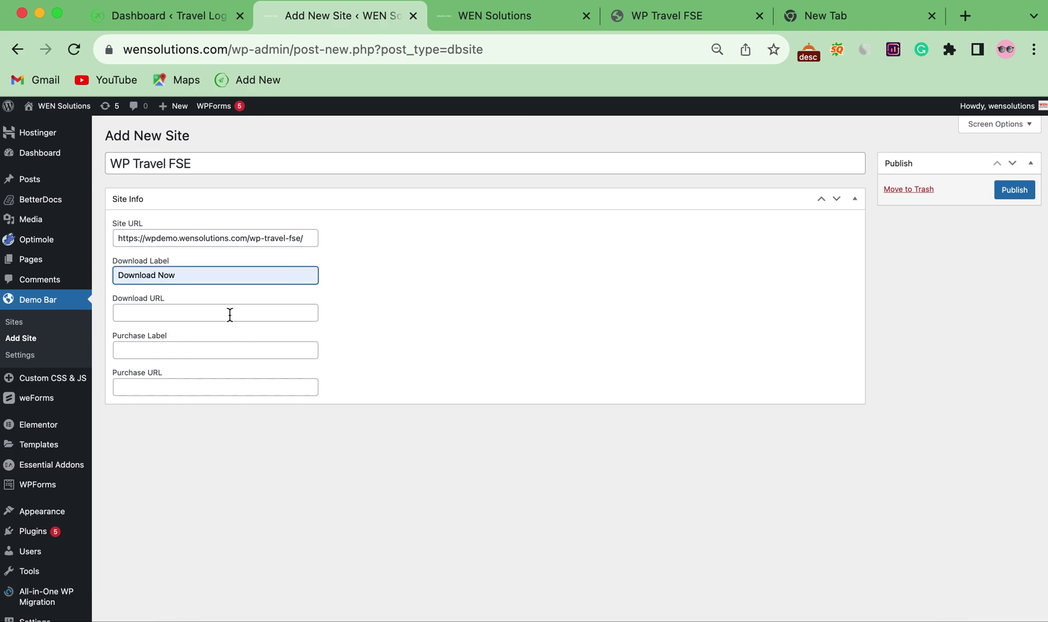
left_click(229, 314)
left_click(582, 444)
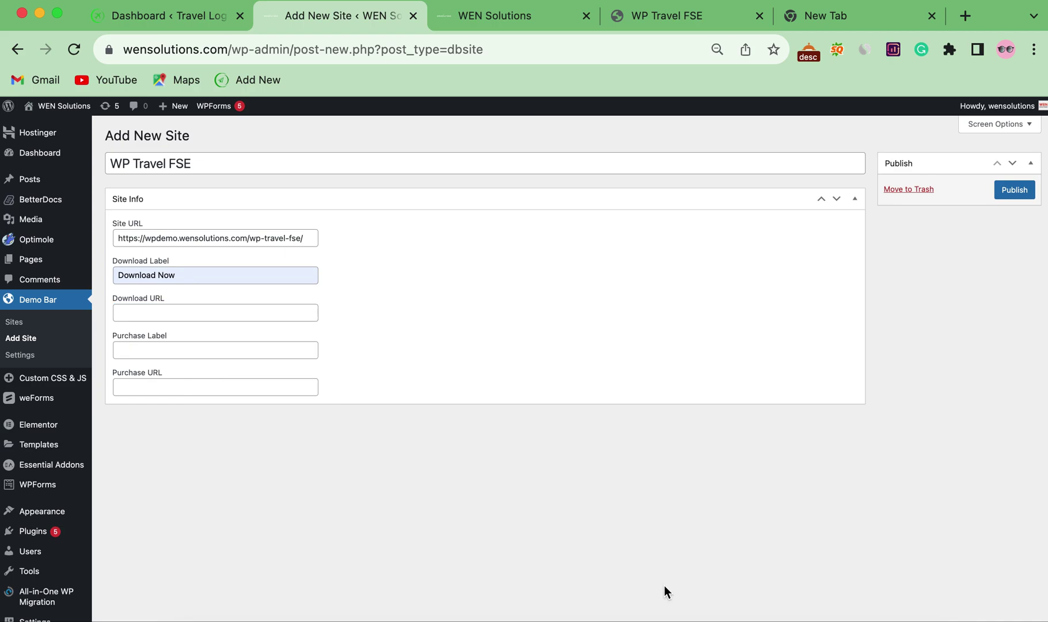
left_click(673, 614)
left_click_drag(824, 177, 592, 188)
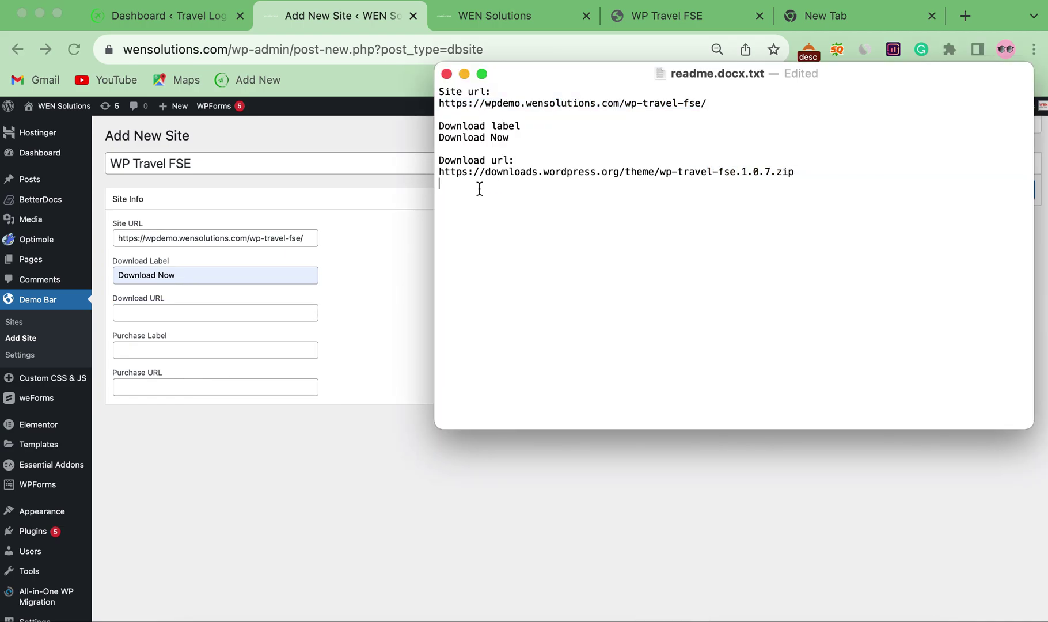
left_click_drag(444, 181, 436, 175)
key("super+c")
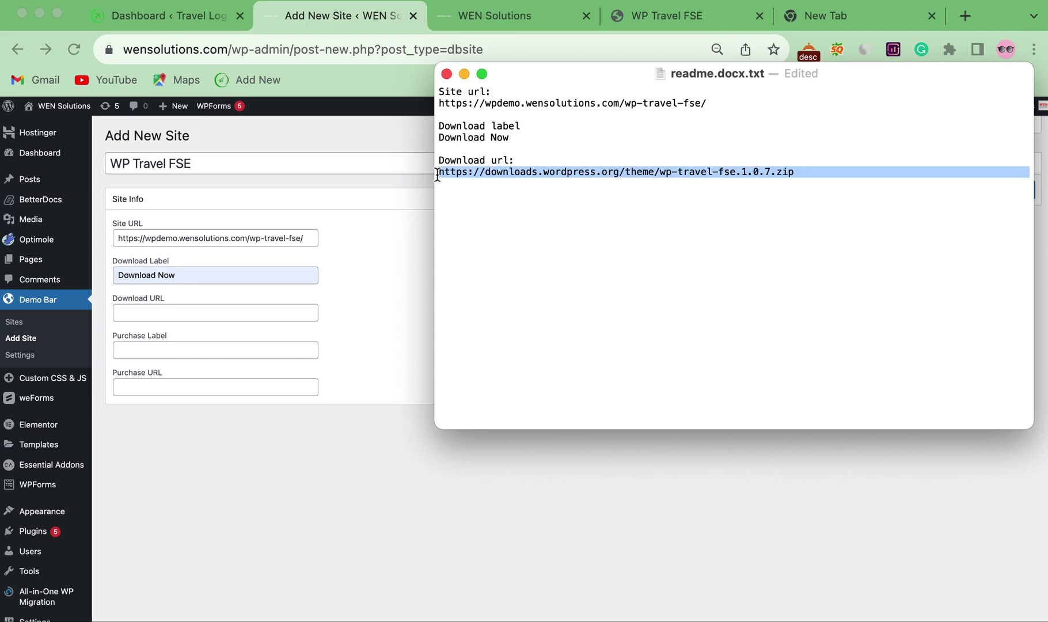
left_click(257, 305)
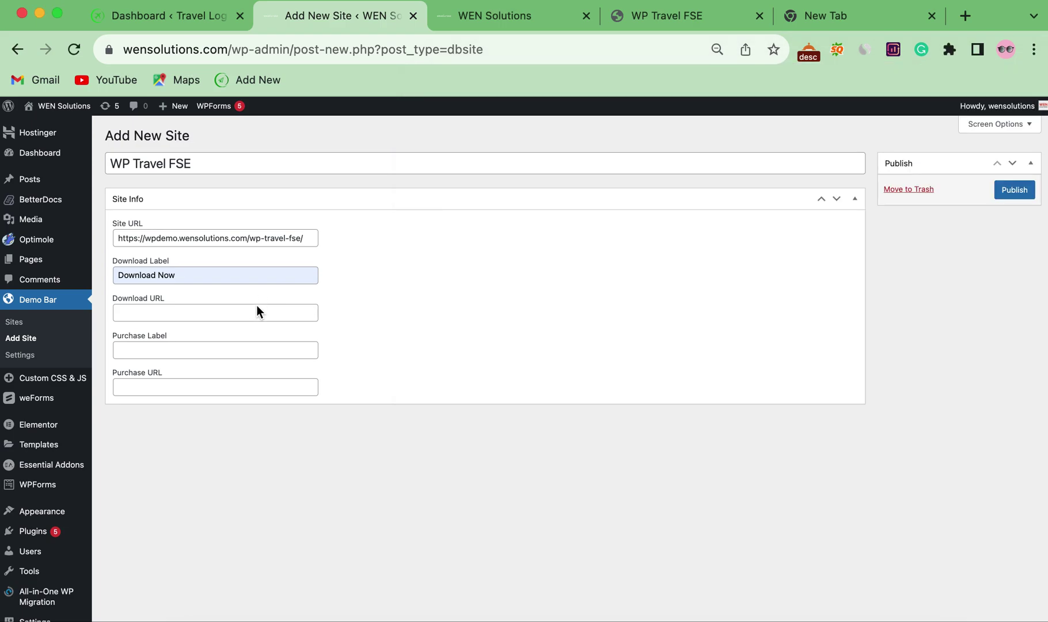
key("super+v")
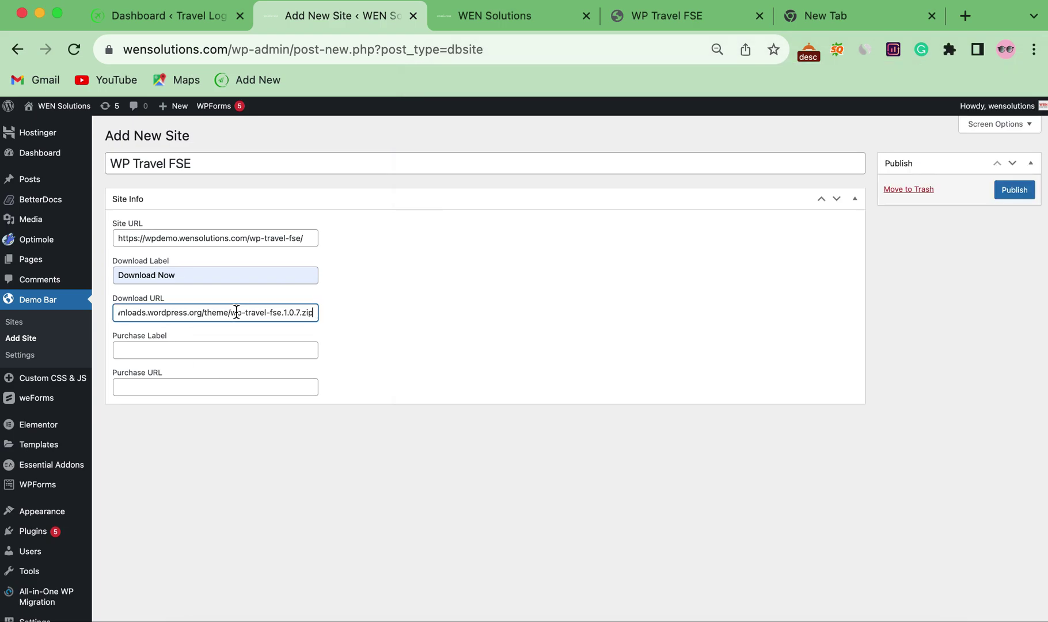
left_click(383, 361)
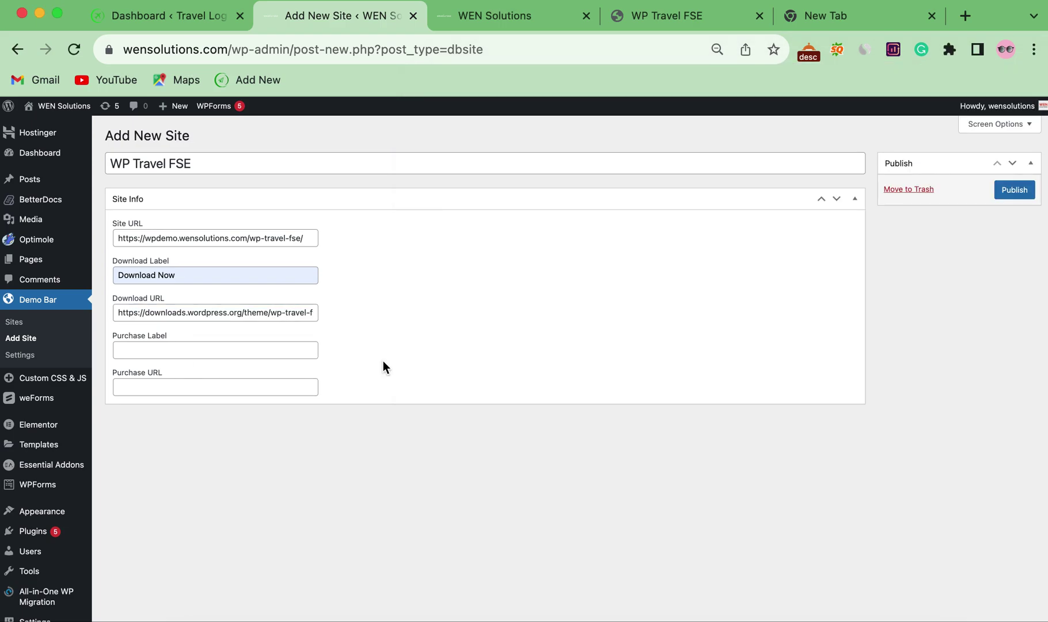
Publish the WP Travel FSE site entry and go to Demo Bar > Settings.
left_click(1013, 193)
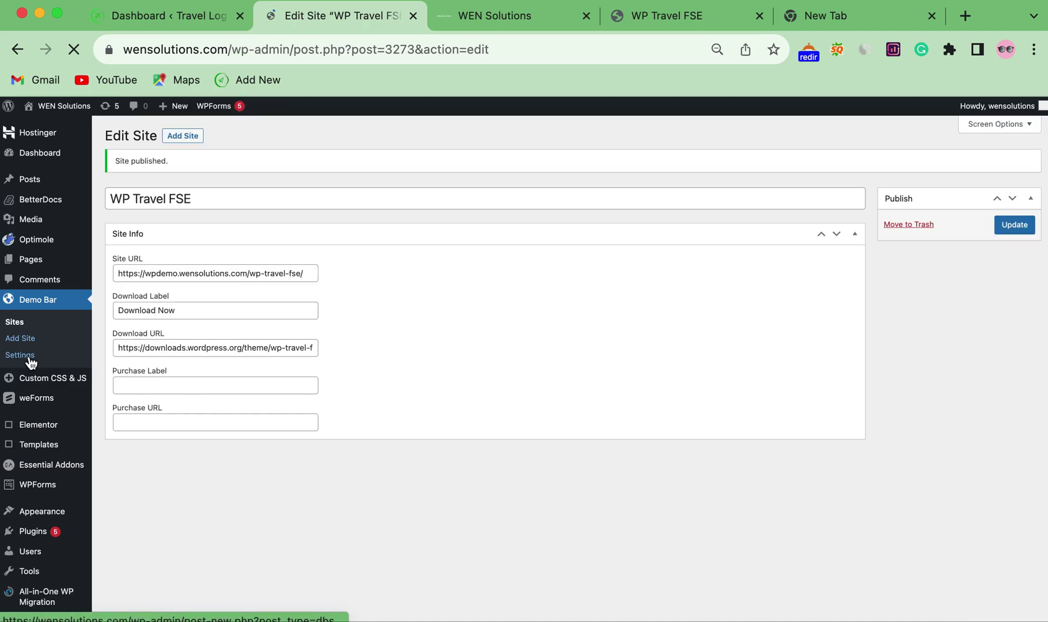
left_click(19, 355)
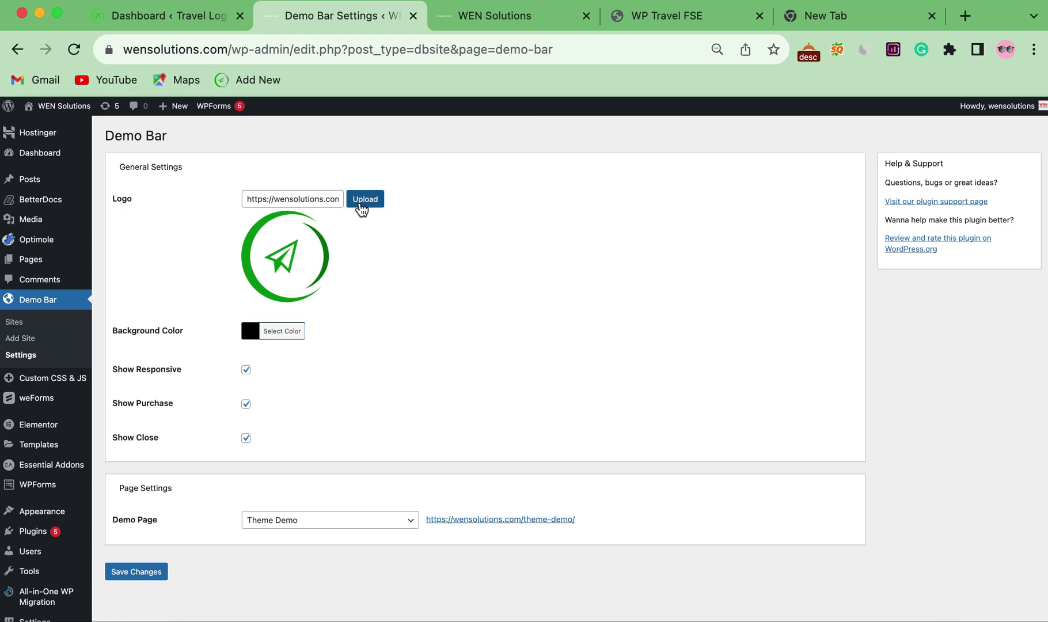
Choose the green paper-plane wp-travel-logo from the Media Library as the Demo Bar logo.
left_click(359, 202)
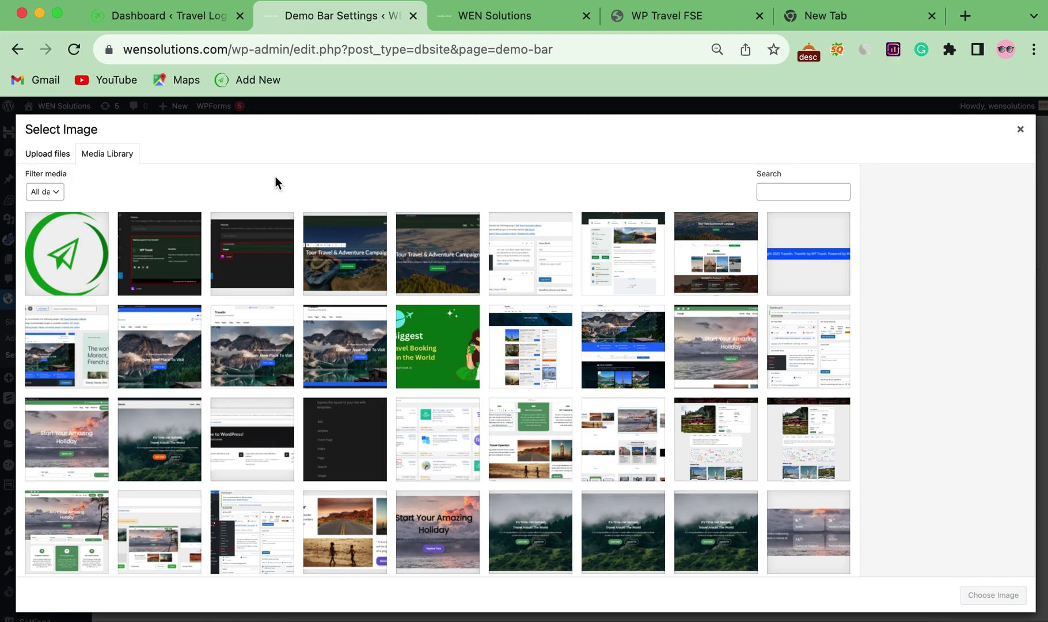
left_click(77, 236)
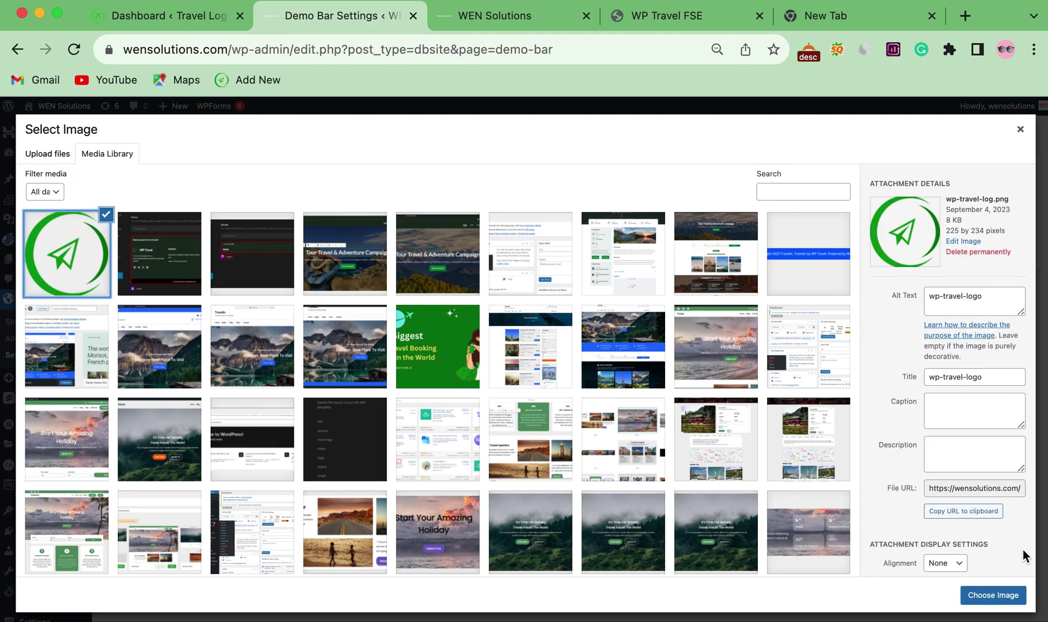
left_click(993, 595)
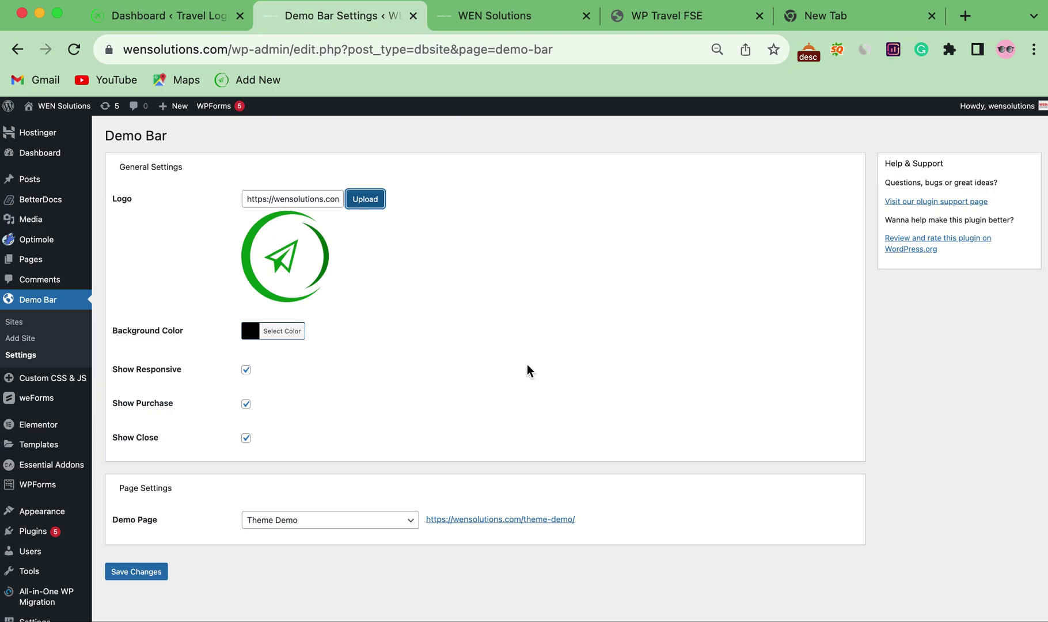
scroll(528, 369, "down", 2)
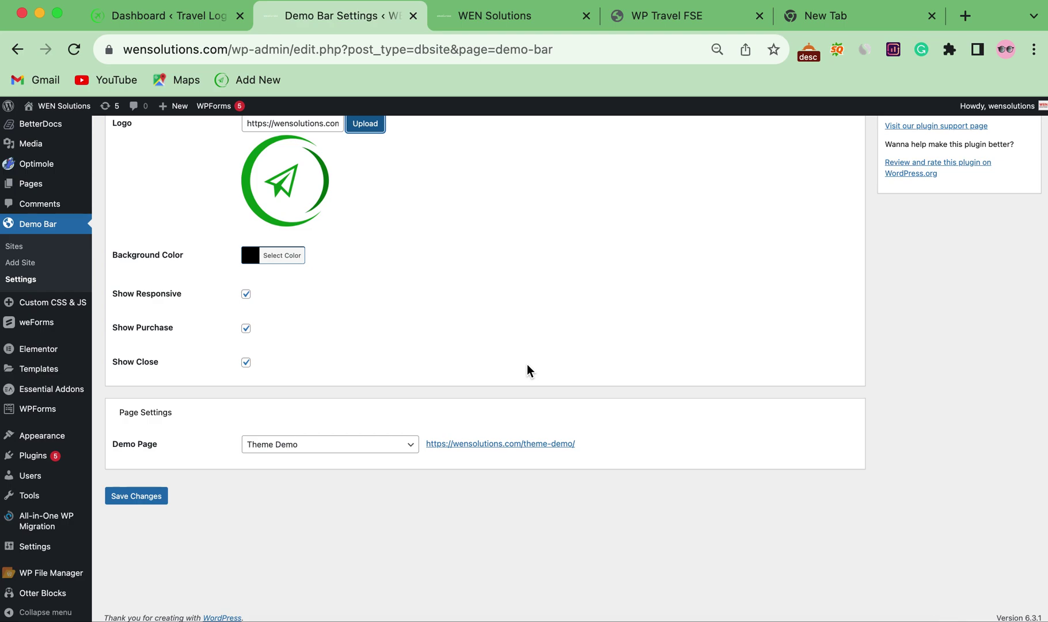
Keep black as the background colour, save the Demo Bar settings, and go to Demo Bar > Sites.
left_click(246, 258)
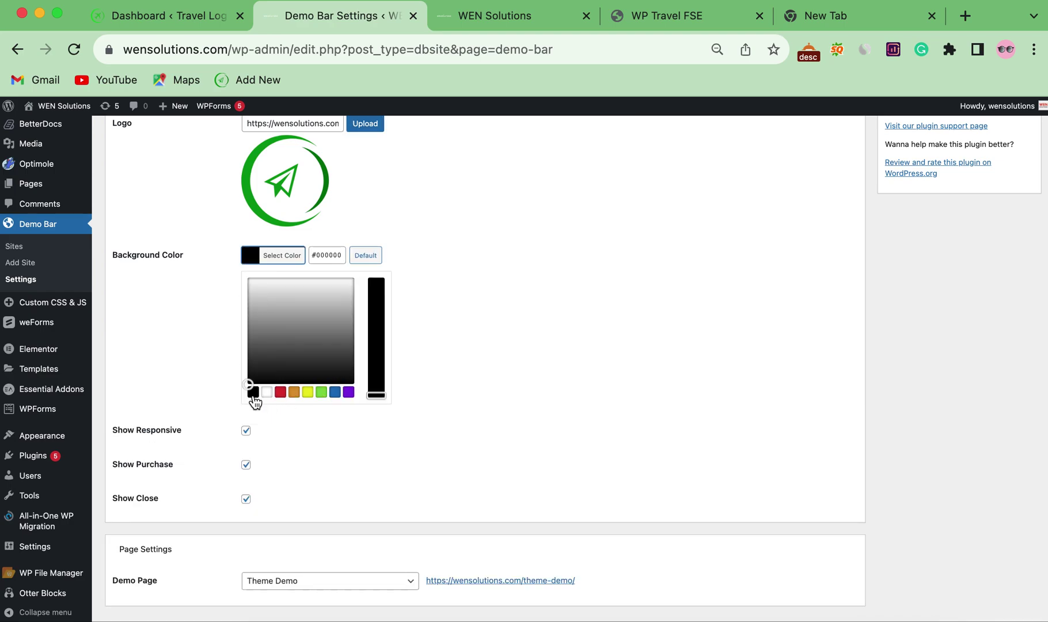
left_click(488, 406)
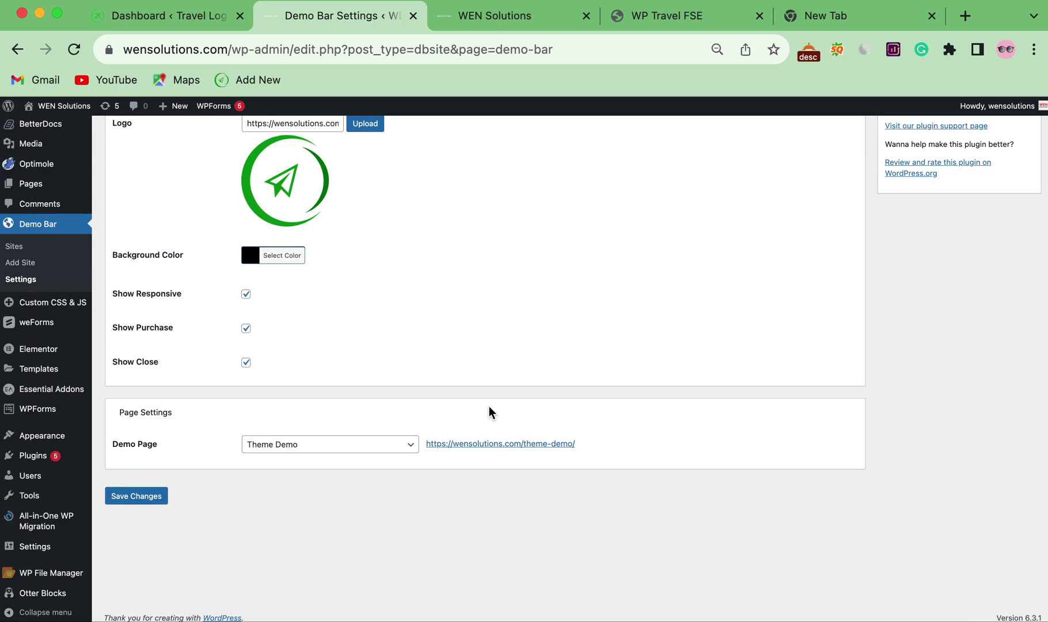
left_click(133, 498)
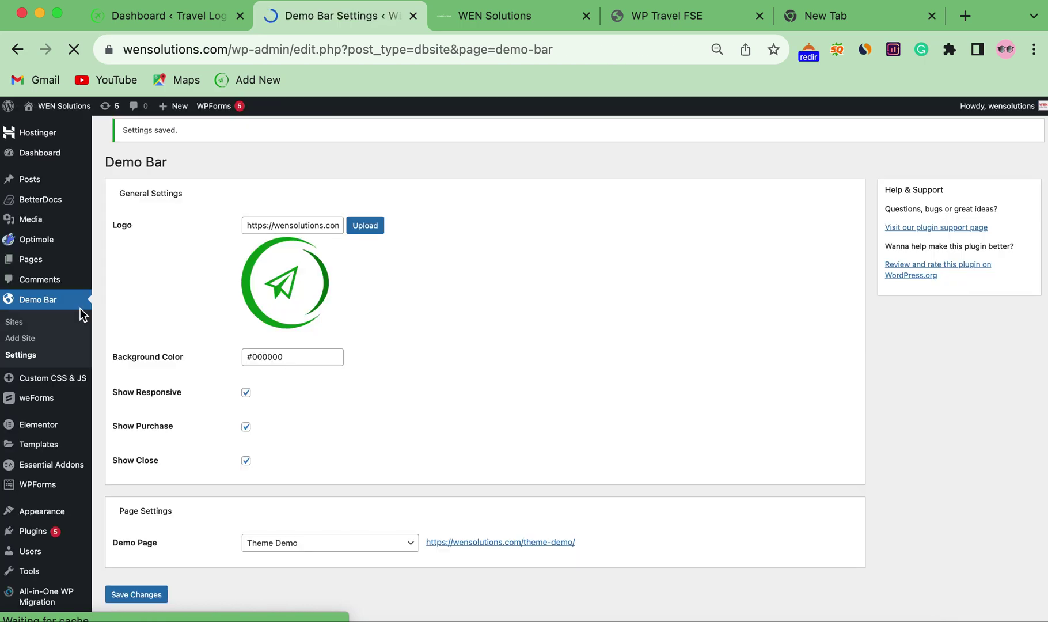
left_click(16, 322)
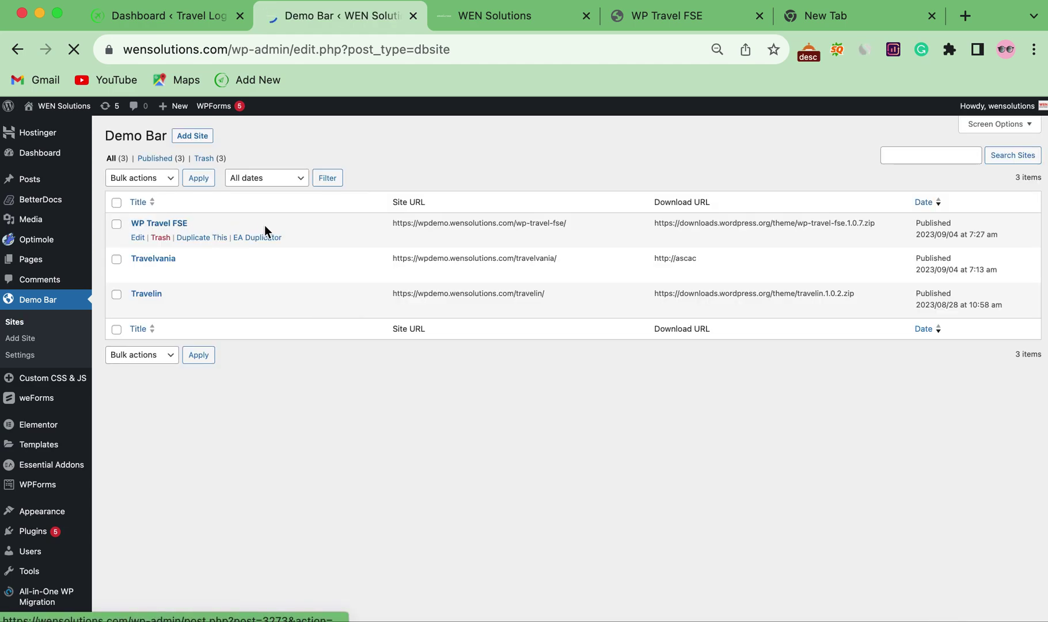
Reload the WEN Solutions homepage and open Themes > Theme Demo, now showing the demo bar.
left_click(477, 26)
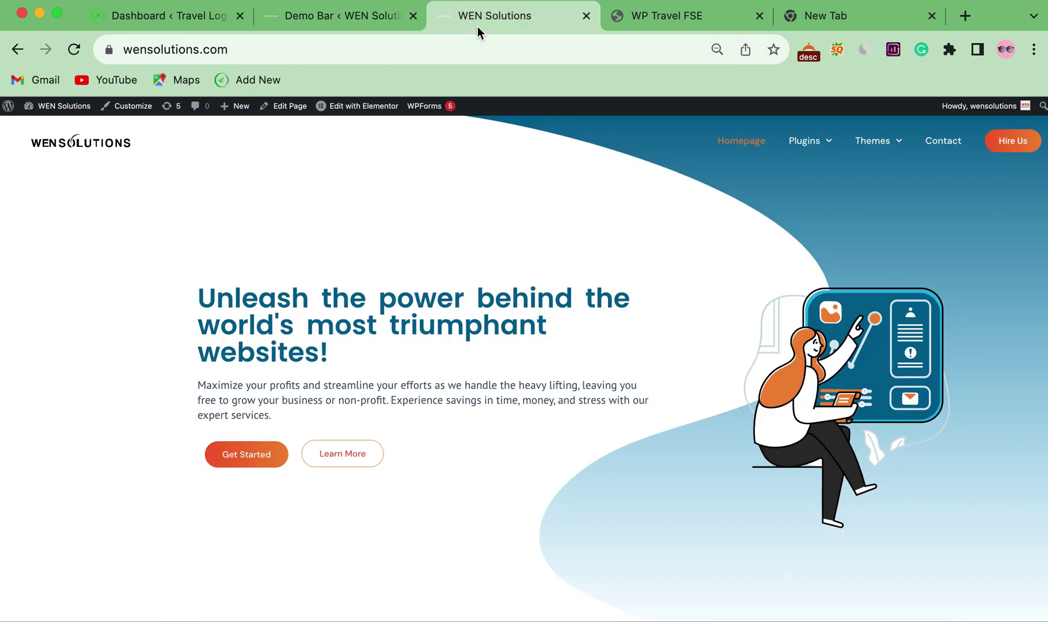
left_click(77, 51)
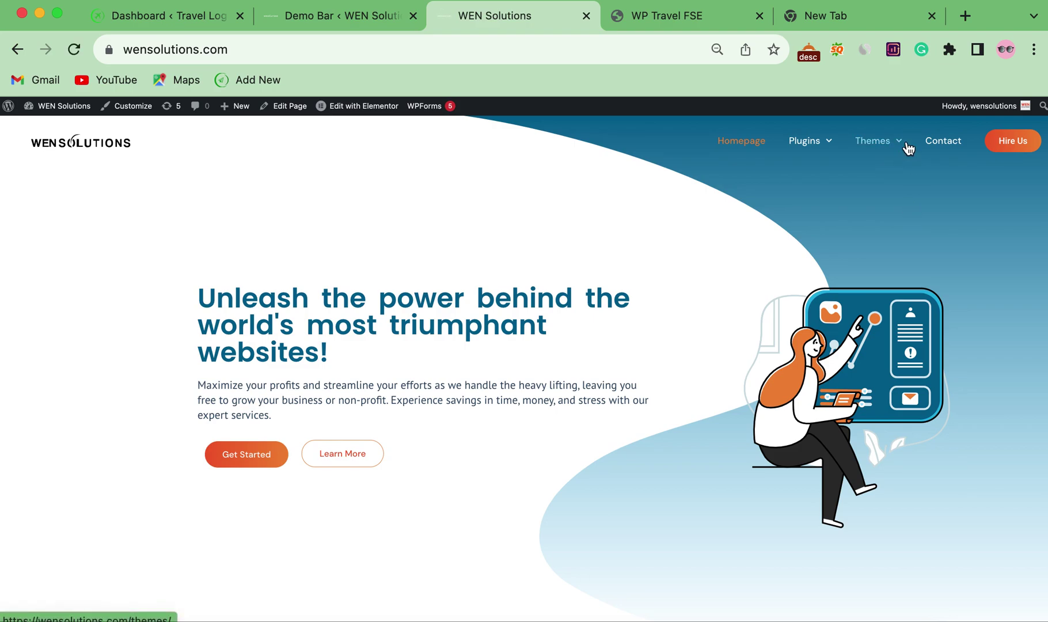
mouse_move(877, 141)
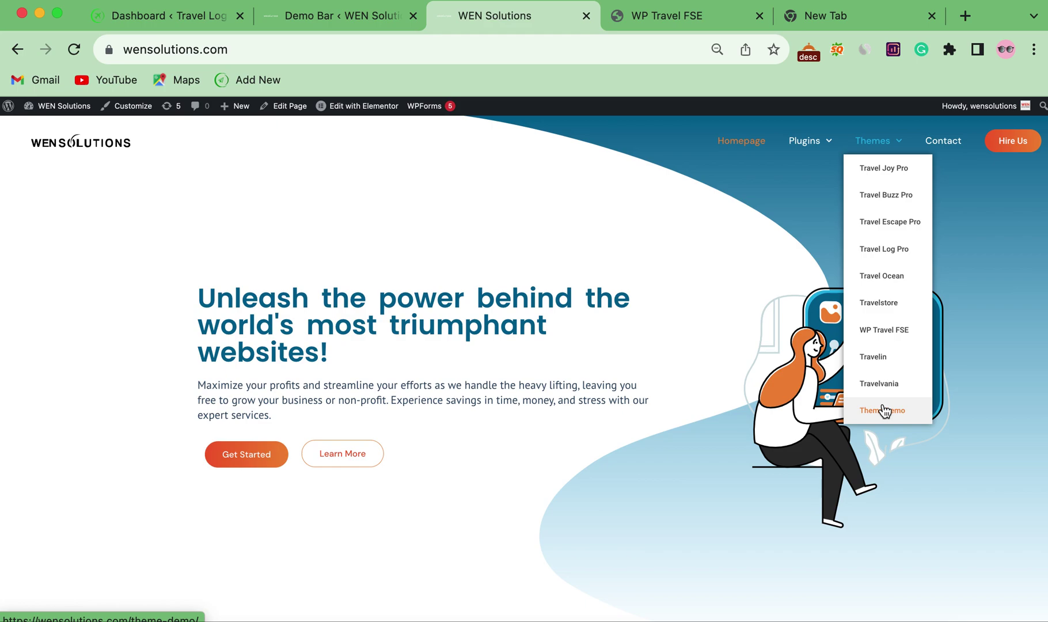
left_click(883, 410)
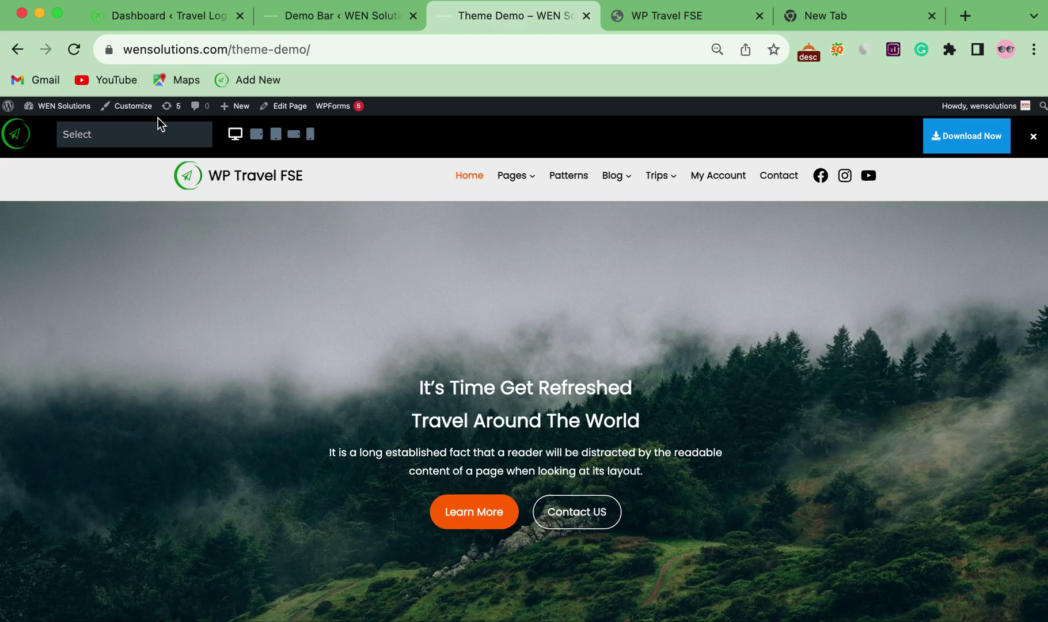
Load WP Travel FSE in the demo bar and preview it at tablet and phone widths, ending at desktop.
left_click(131, 136)
left_click(147, 166)
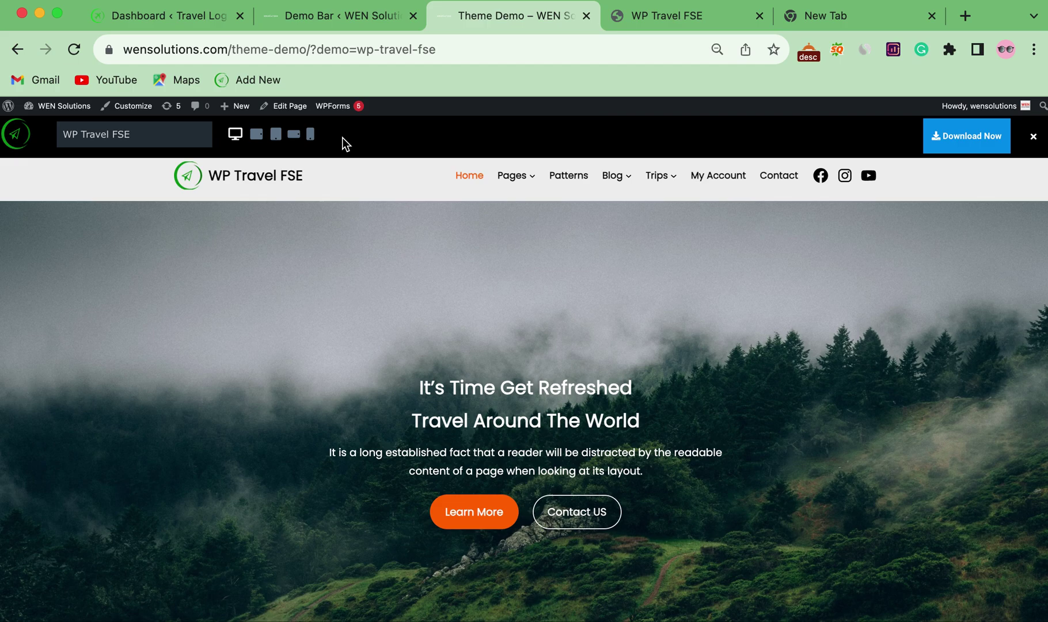
left_click(257, 134)
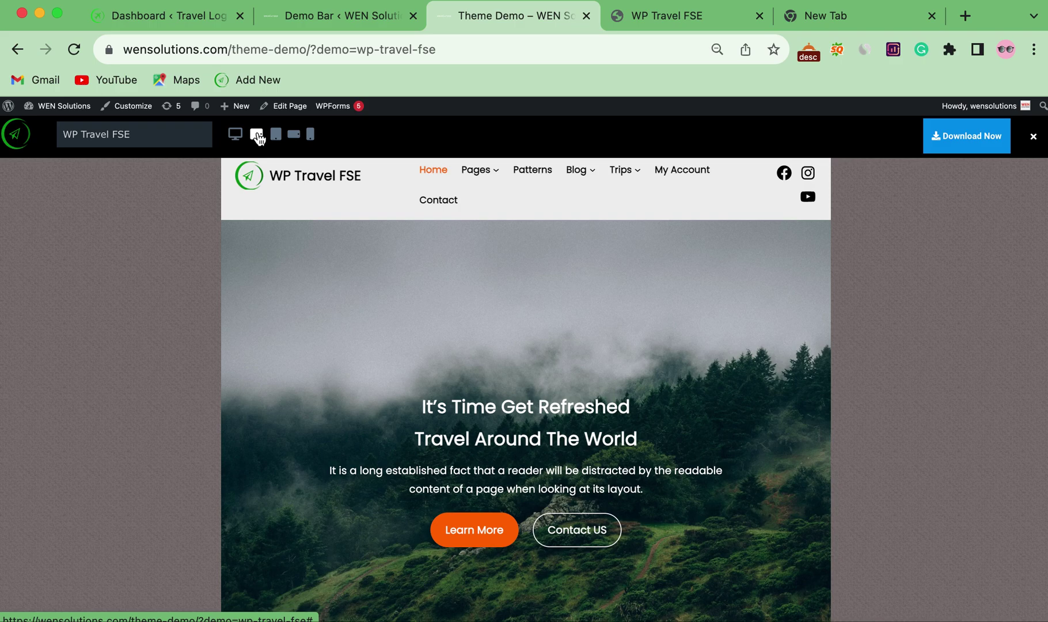
left_click(277, 135)
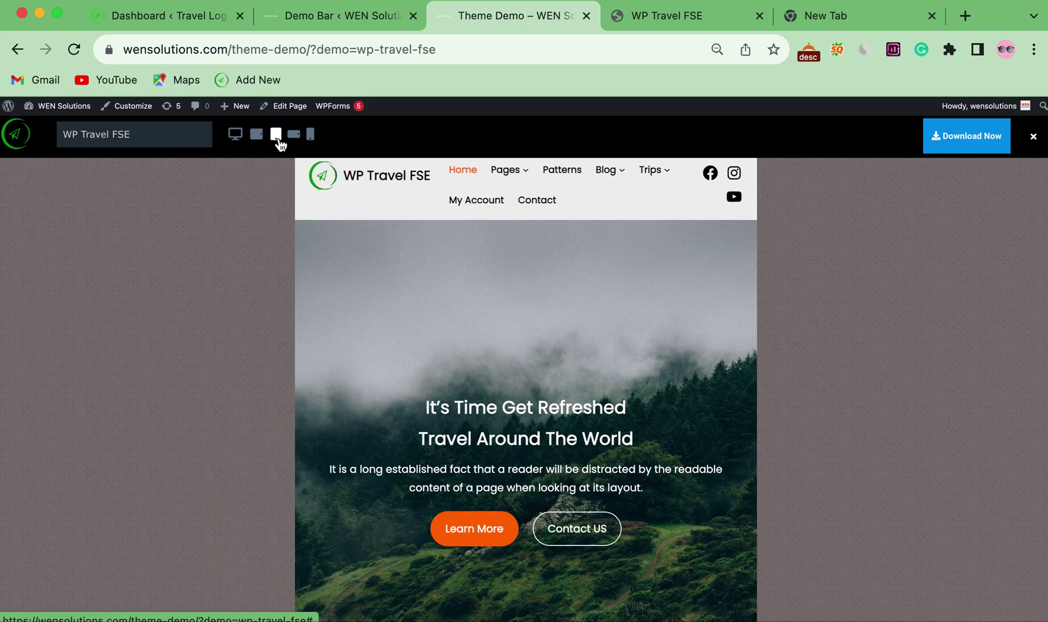
left_click(295, 140)
left_click(310, 134)
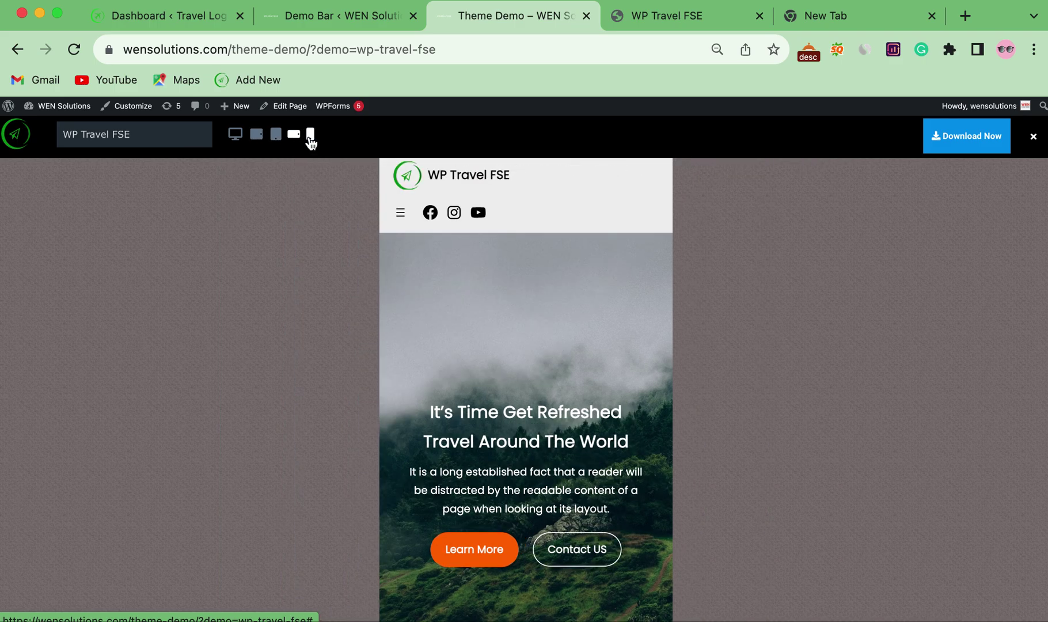
left_click(235, 135)
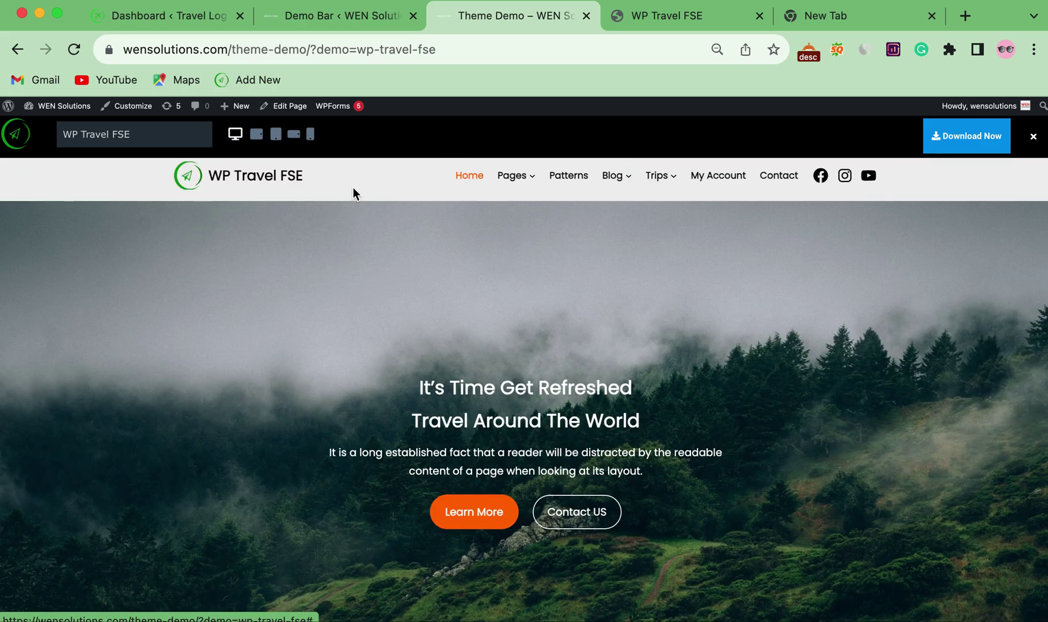